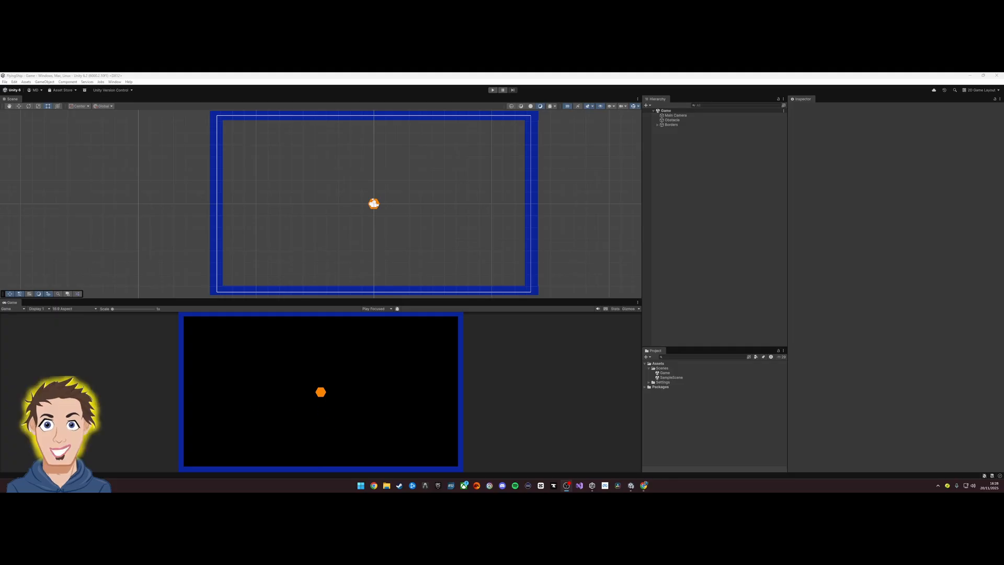
Run the scene briefly to check how the obstacle behaves without physics, and stop it.
left_click(492, 90)
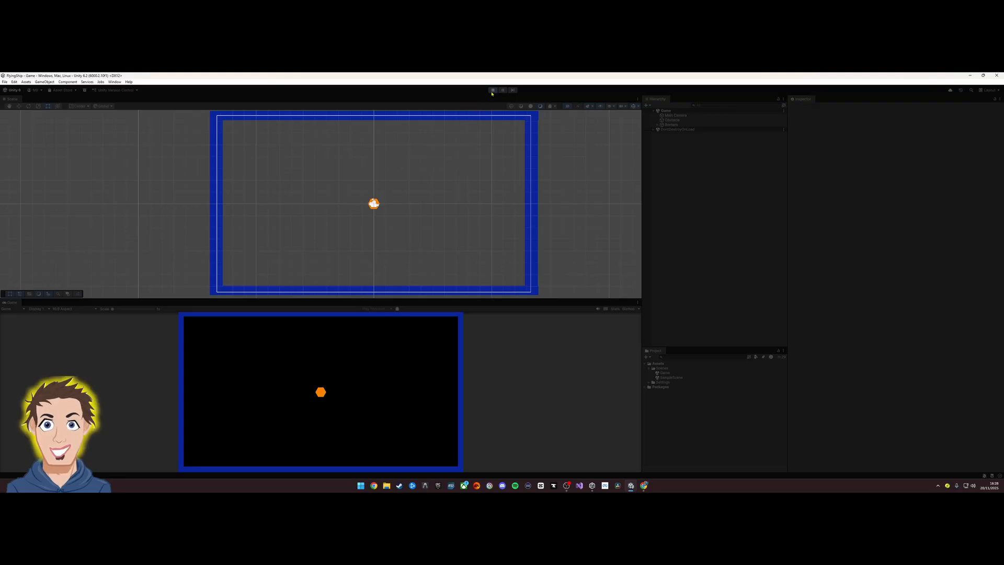
left_click(492, 90)
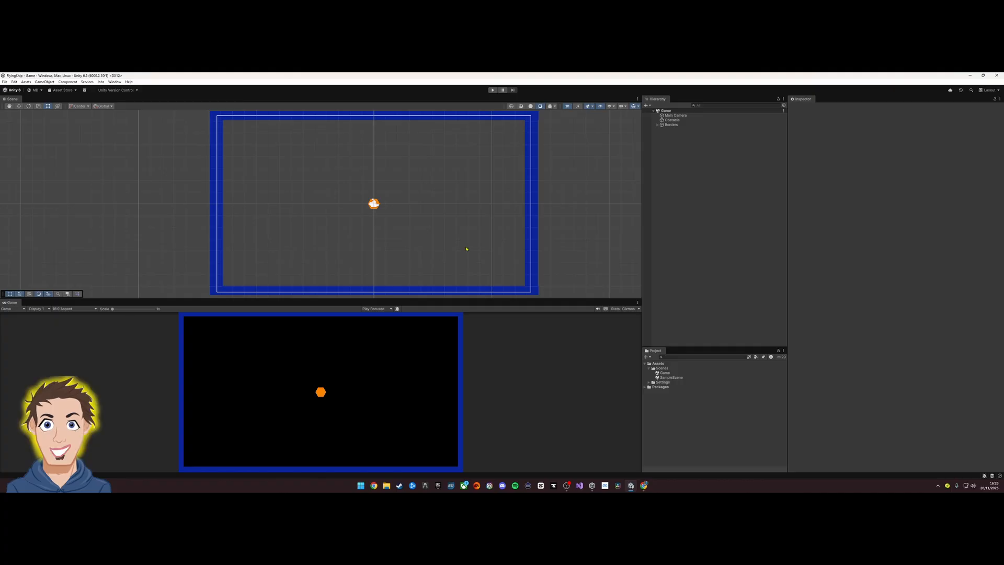
Add a Rigidbody 2D component to the Obstacle and play-test the scene.
left_click(677, 121)
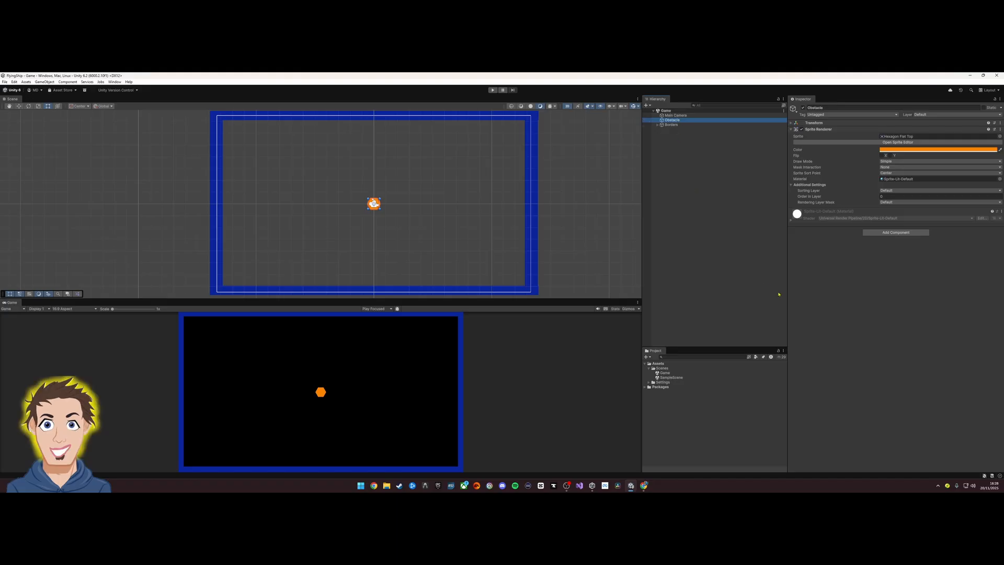
left_click(889, 233)
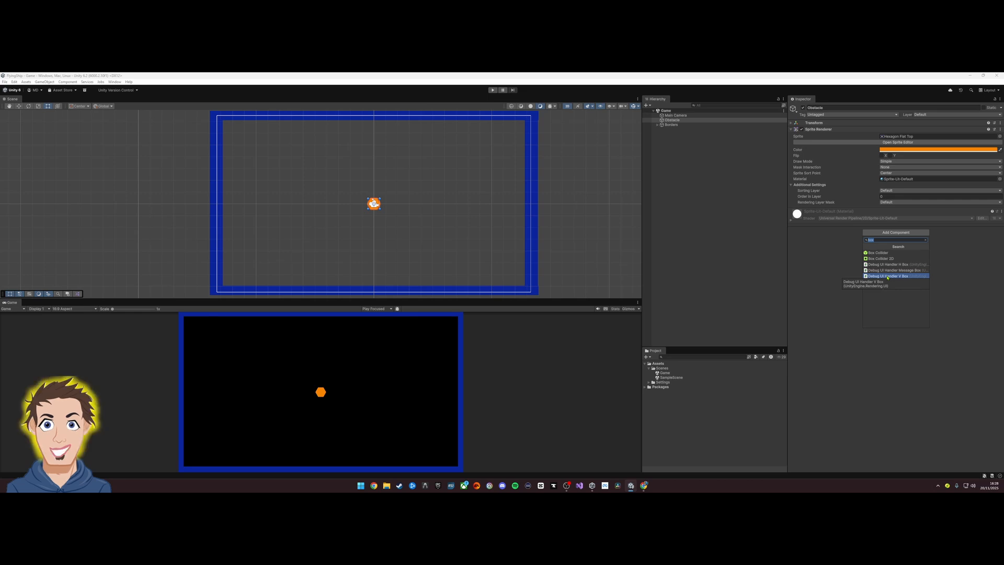
type("rig")
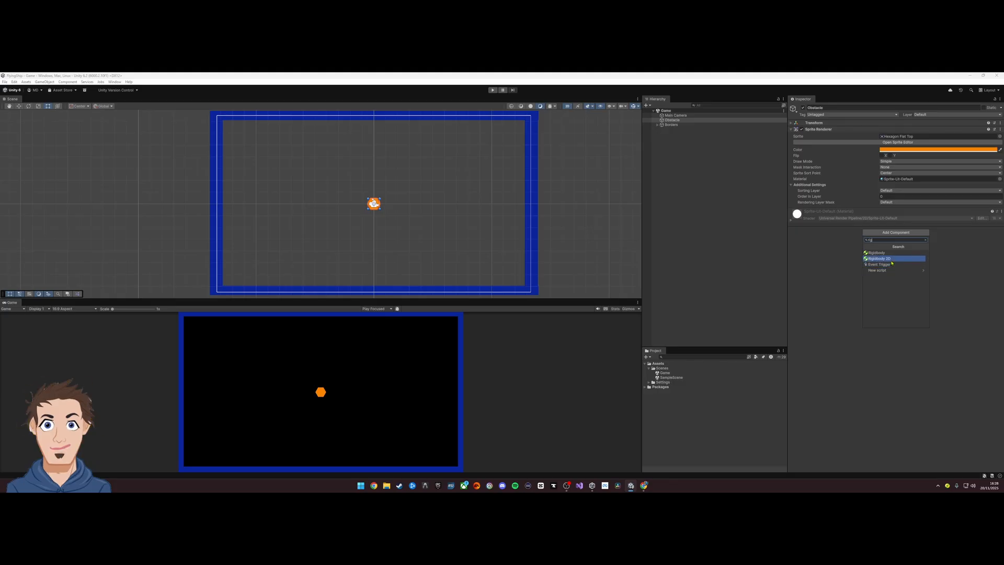
left_click(891, 259)
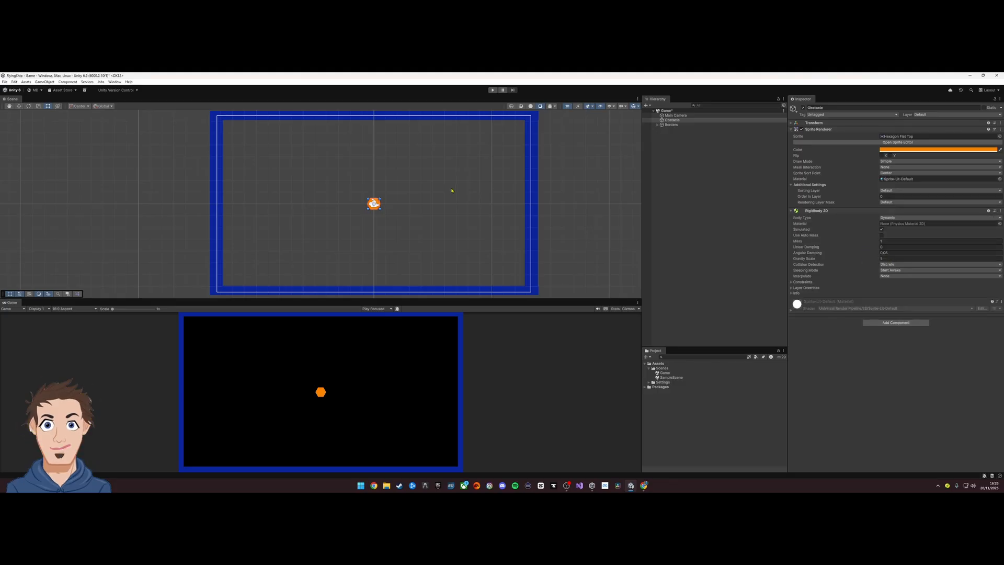
left_click(492, 90)
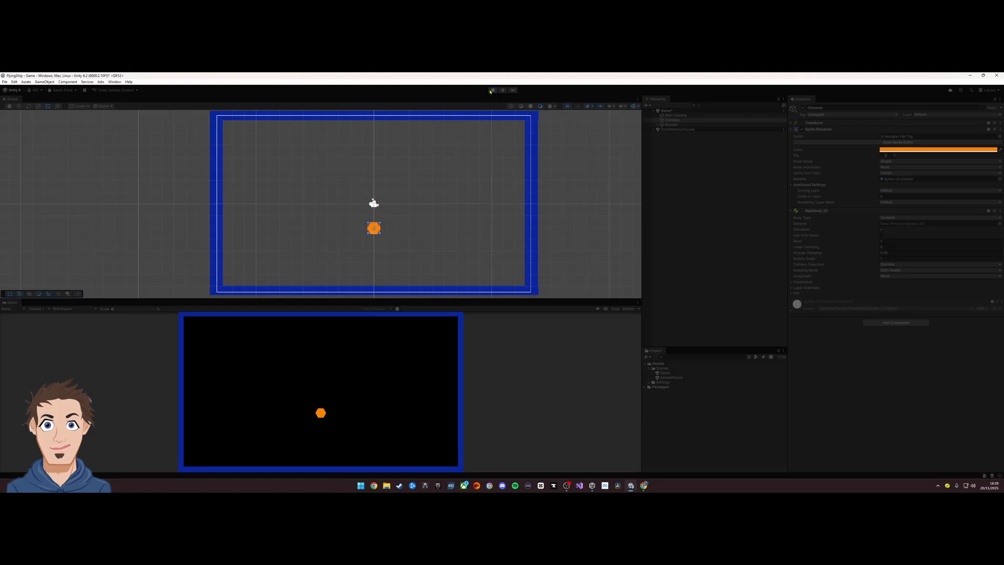
left_click(491, 91)
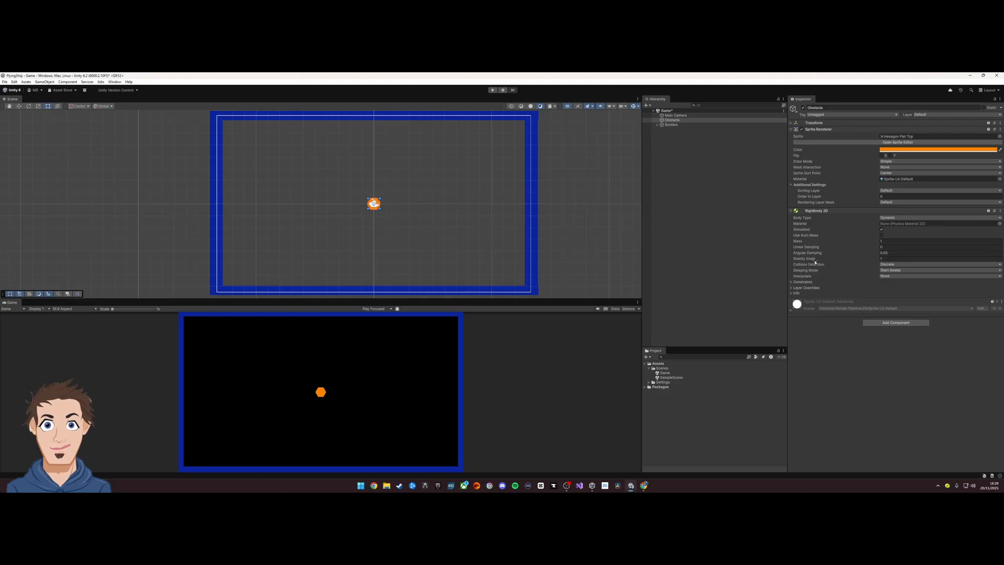
Try a Gravity Scale of 0 on the Obstacle's Rigidbody 2D in a play test and restore it to 1.
left_click(888, 259)
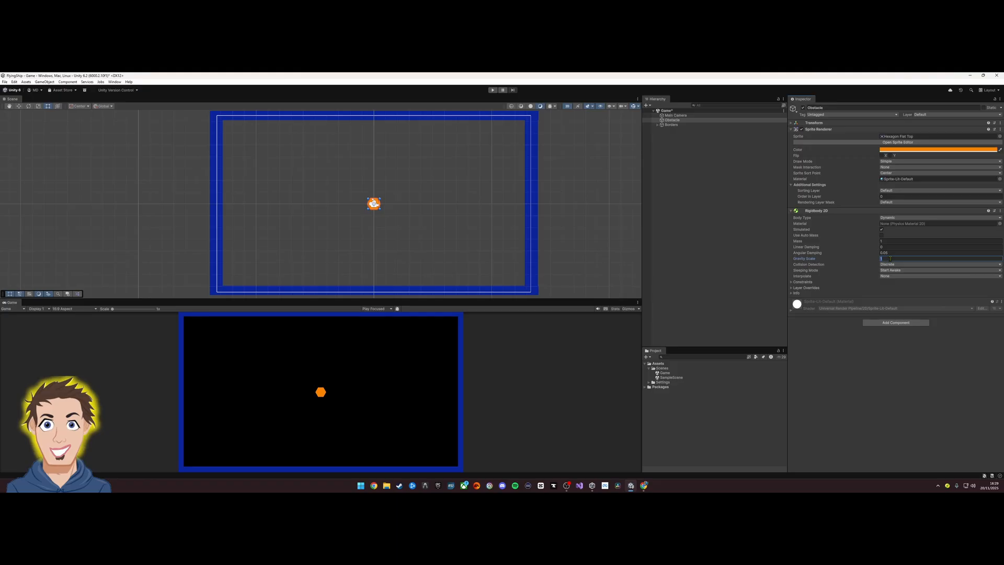
type("0")
left_click(492, 90)
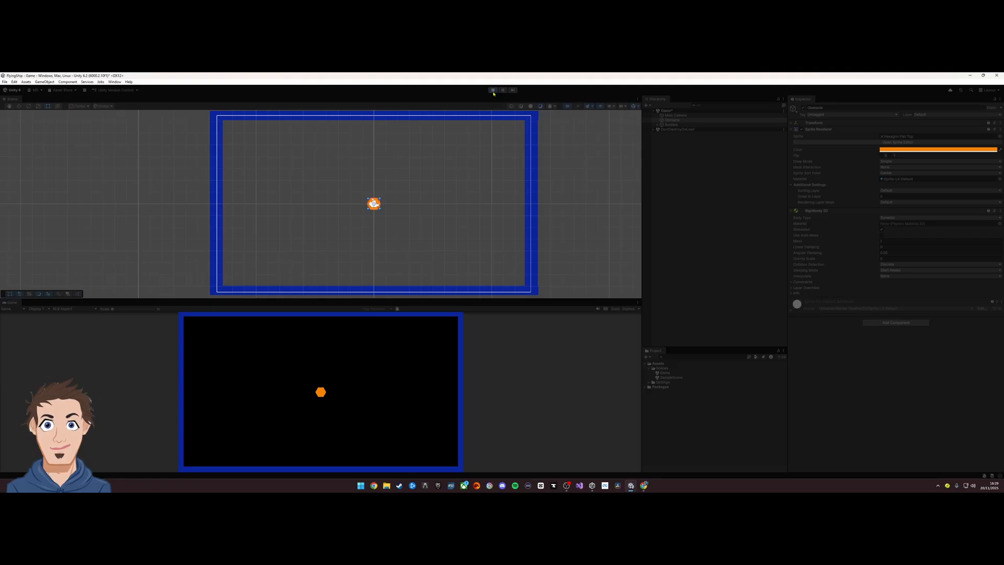
left_click(492, 90)
left_click(885, 258)
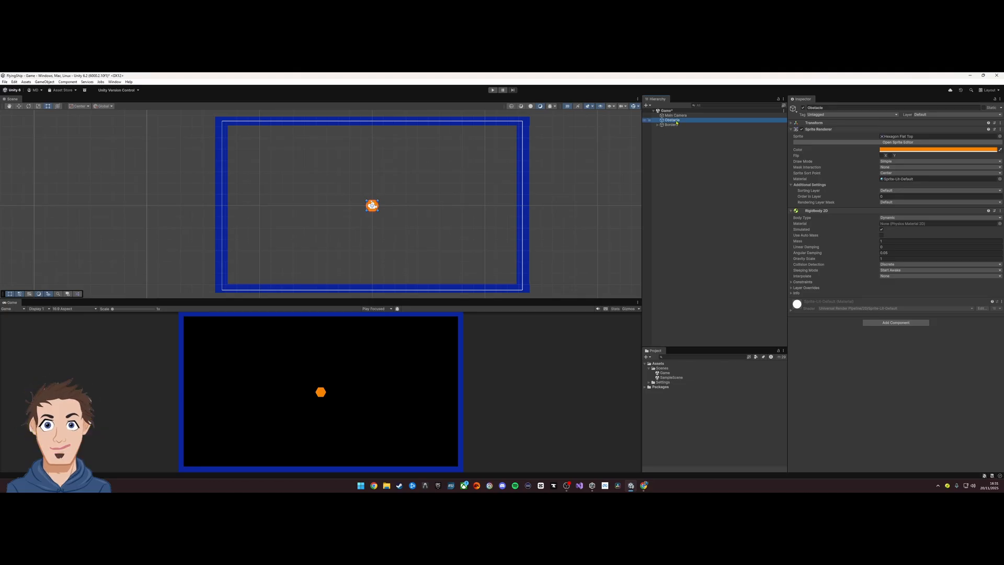
Add a Polygon Collider 2D component to the Obstacle.
left_click(885, 323)
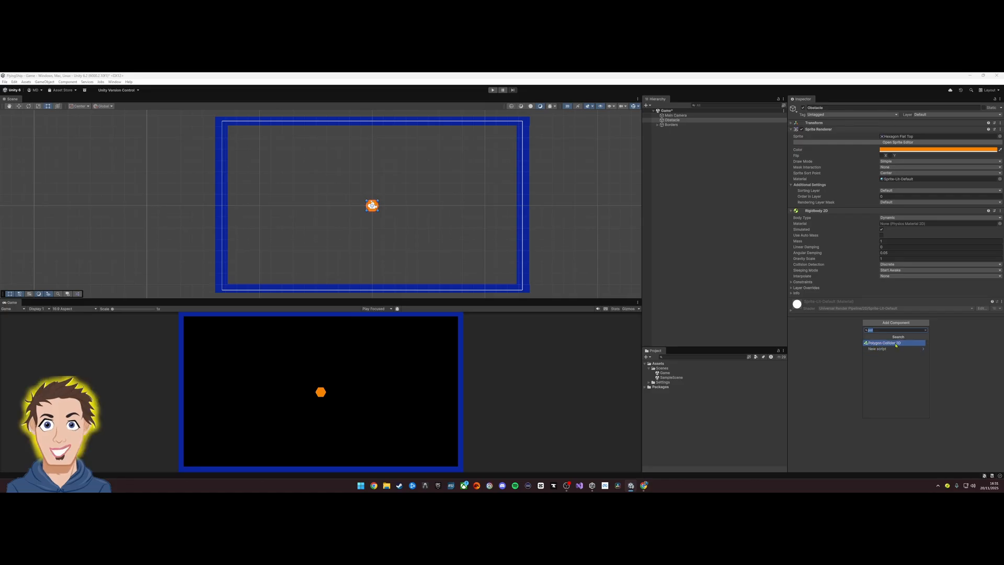
left_click(895, 343)
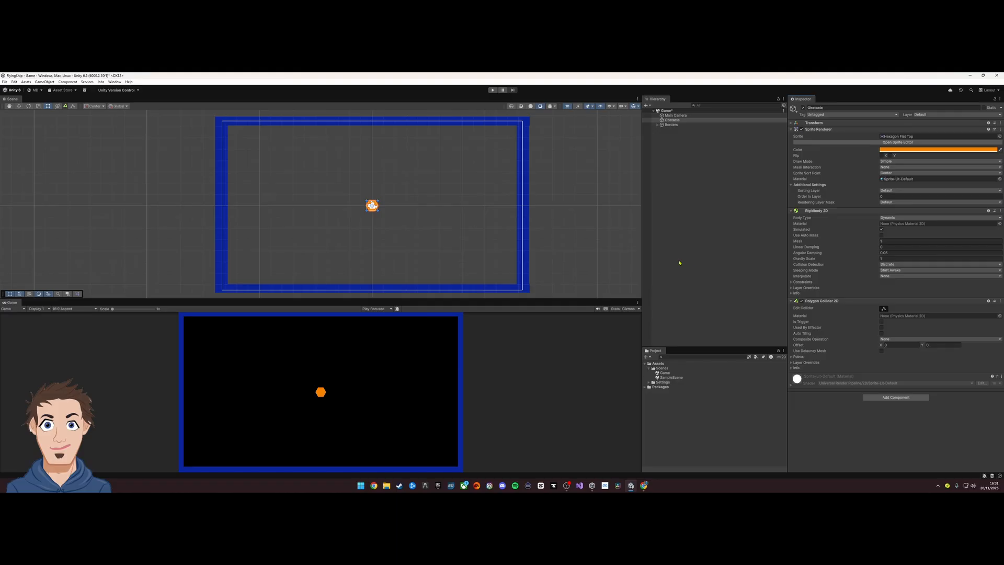
Add a Box Collider 2D to all four border objects at once and play-test the collision with the obstacle.
left_click(657, 125)
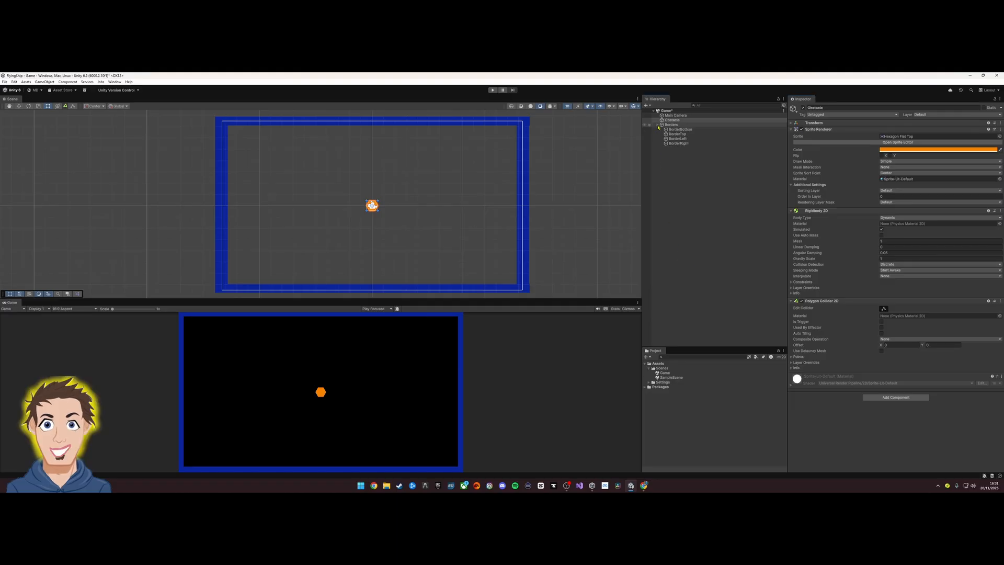
left_click(680, 129)
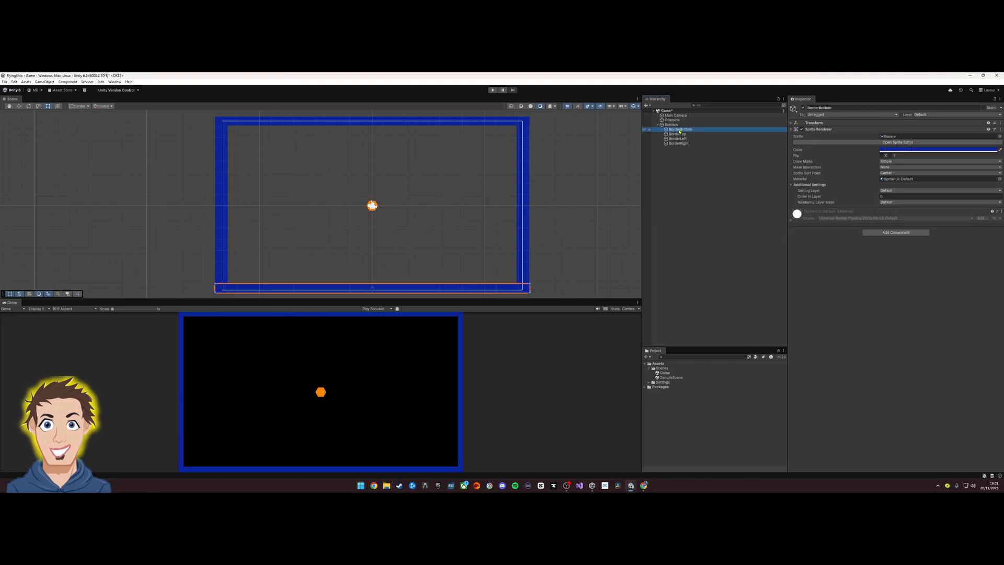
left_click(679, 143, "shift")
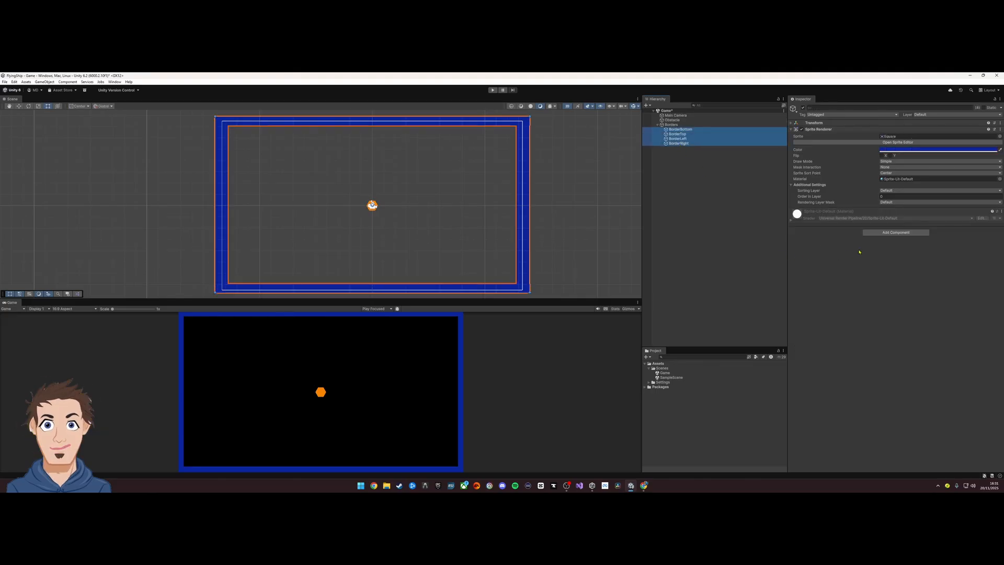
left_click(888, 233)
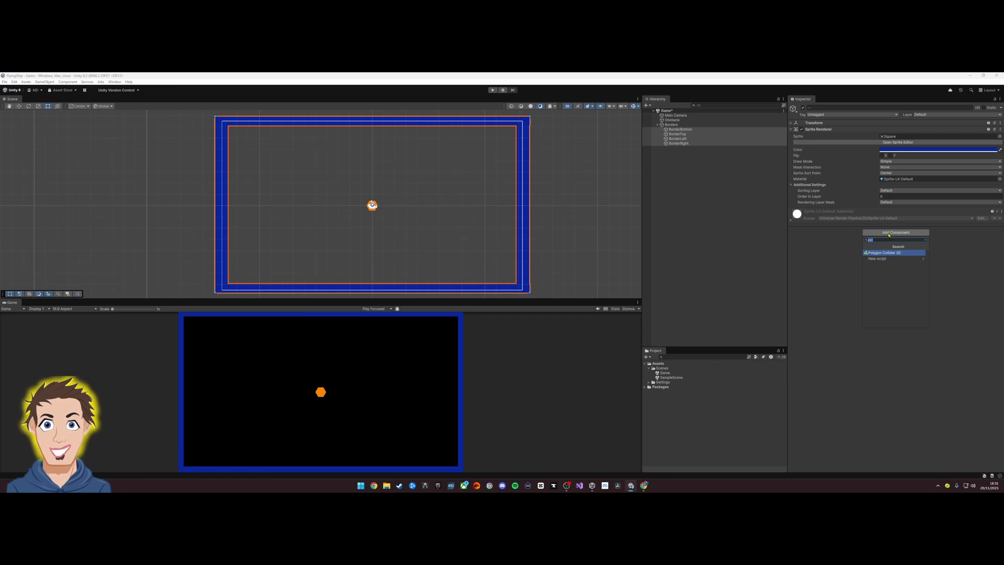
type("box")
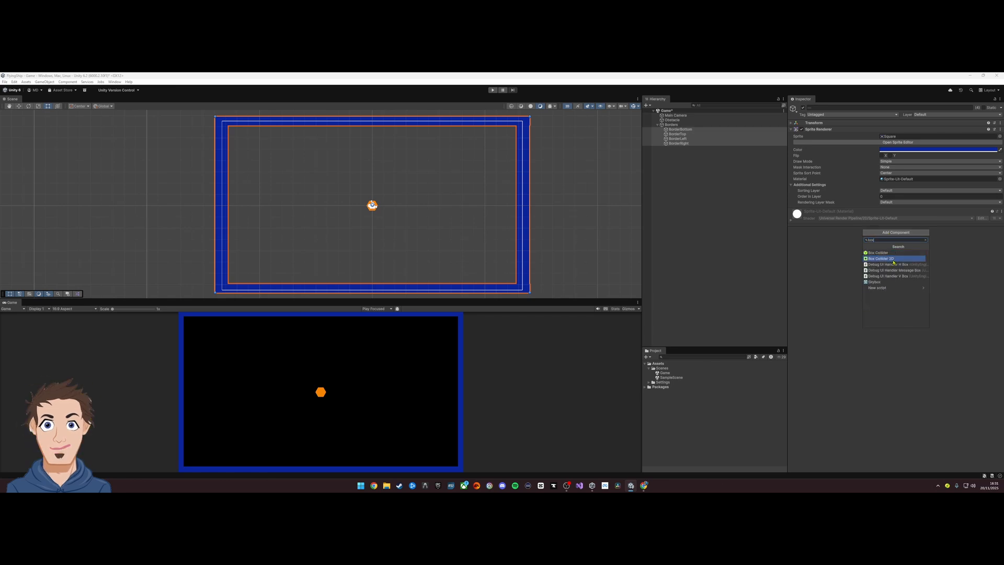
left_click(891, 258)
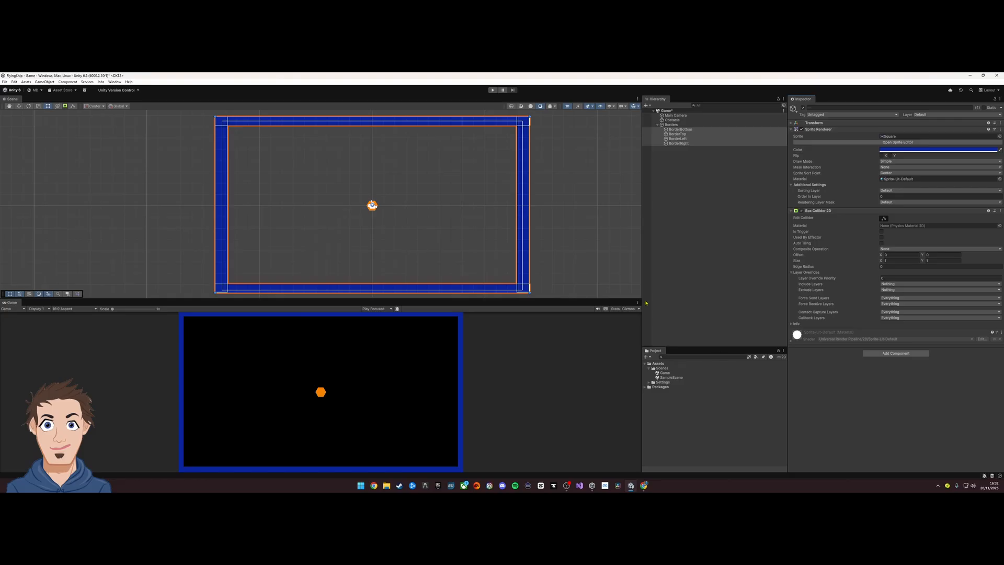
left_click(492, 90)
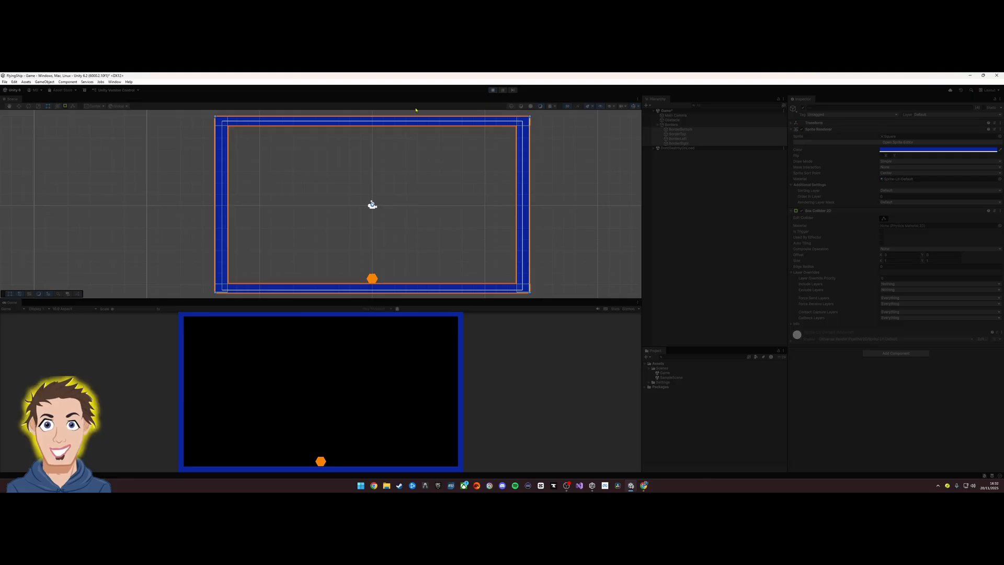
left_click(492, 90)
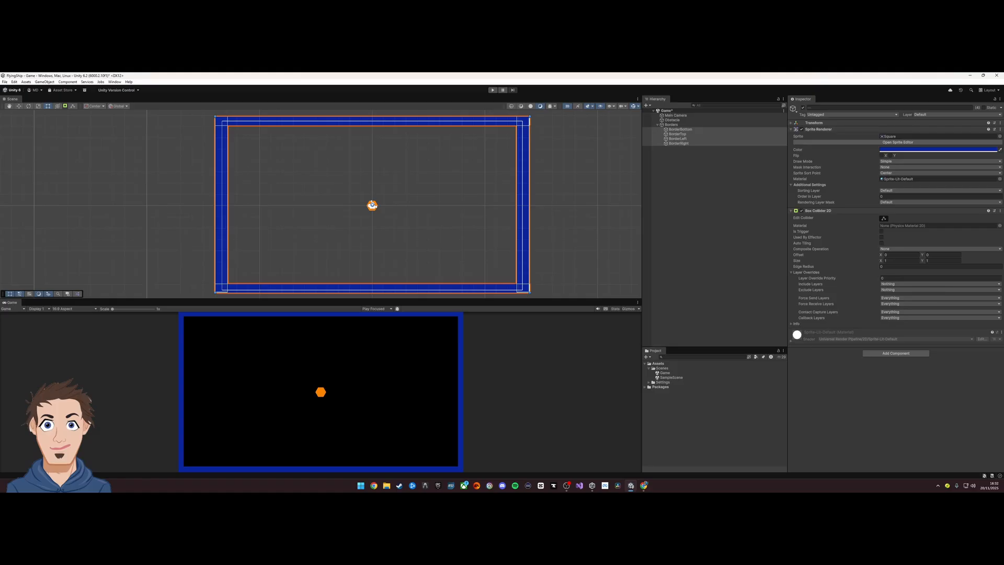
Create a folder named Materials inside the Assets folder.
left_click(654, 368)
right_click(657, 364)
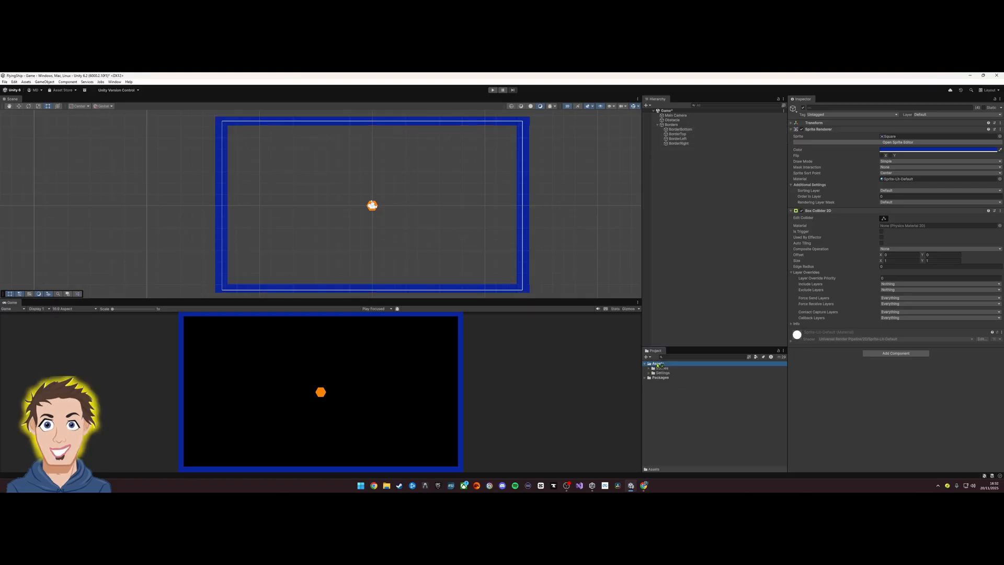
mouse_move(690, 211)
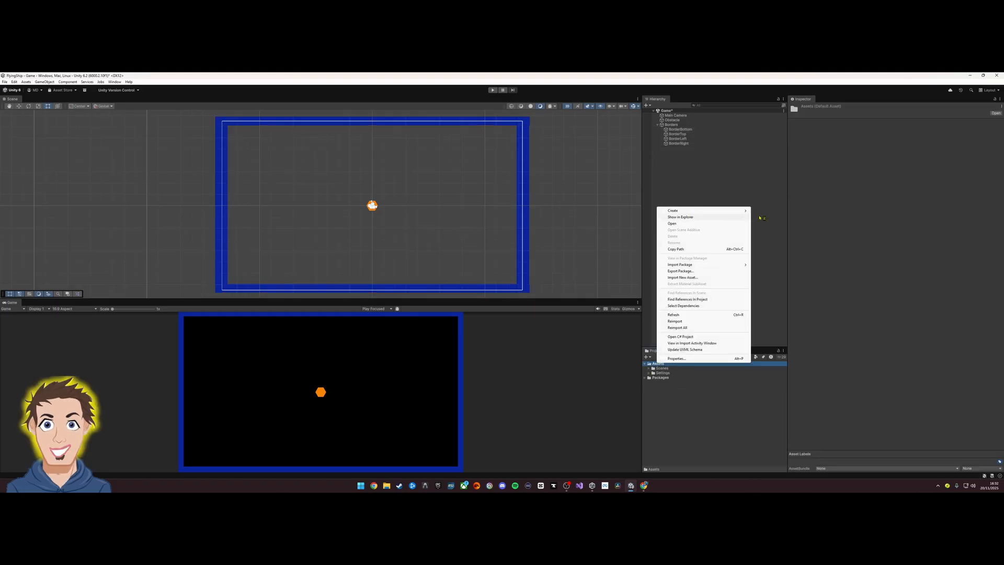
left_click(766, 210)
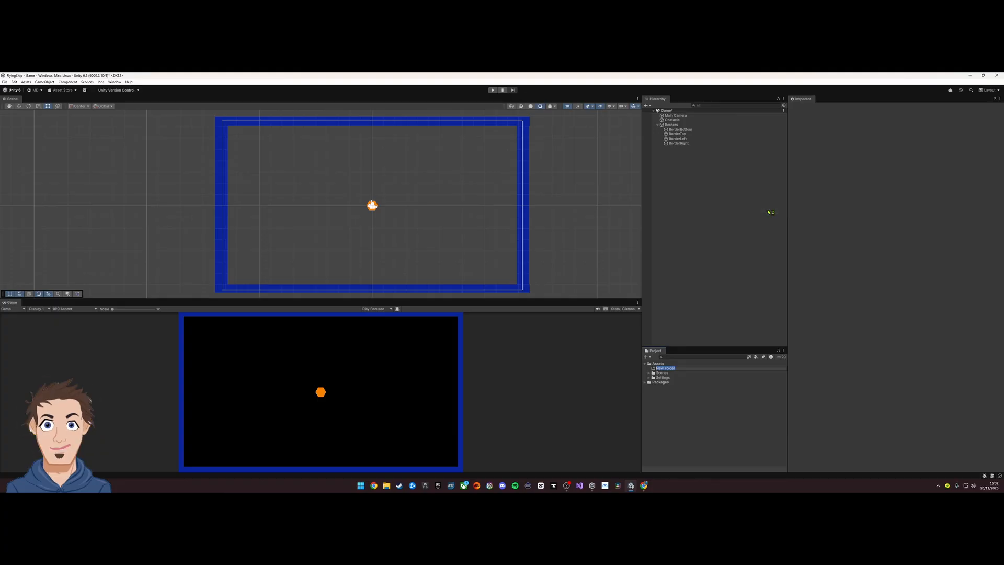
type("Materials")
key("Return")
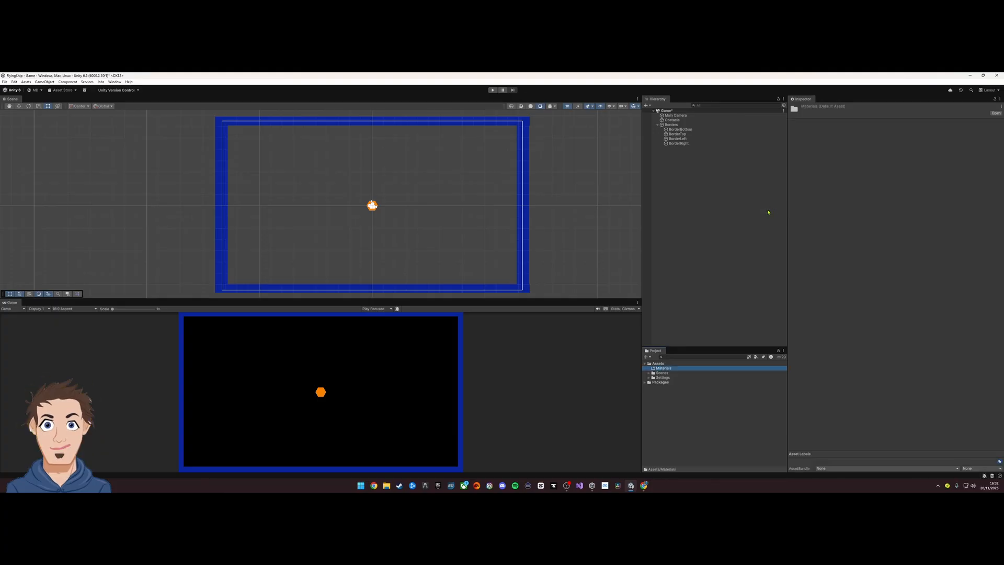
Create a Physics Material 2D named PhysMat_Bouncy in the Materials folder and set its Bounciness to 1.
right_click(671, 368)
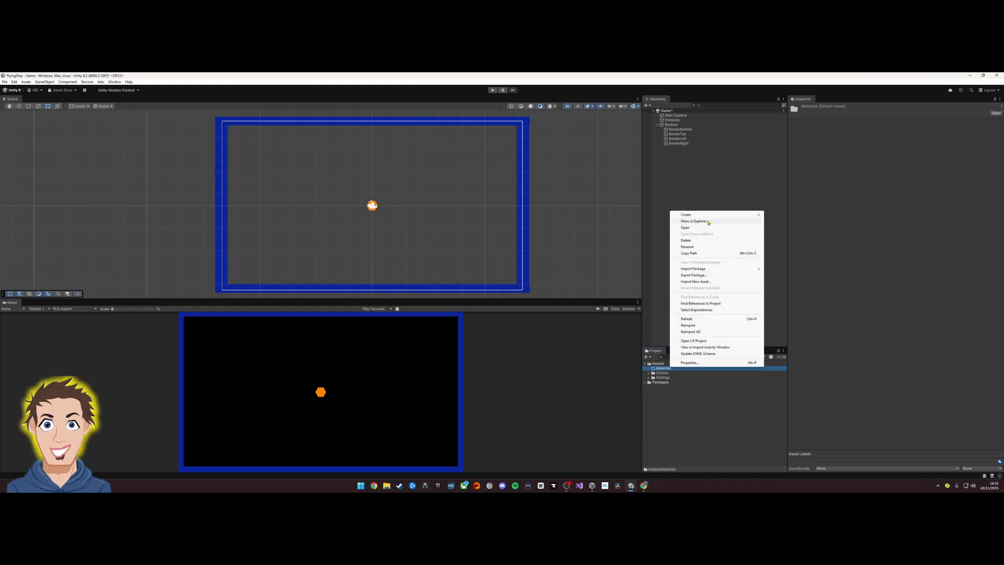
mouse_move(731, 214)
mouse_move(790, 243)
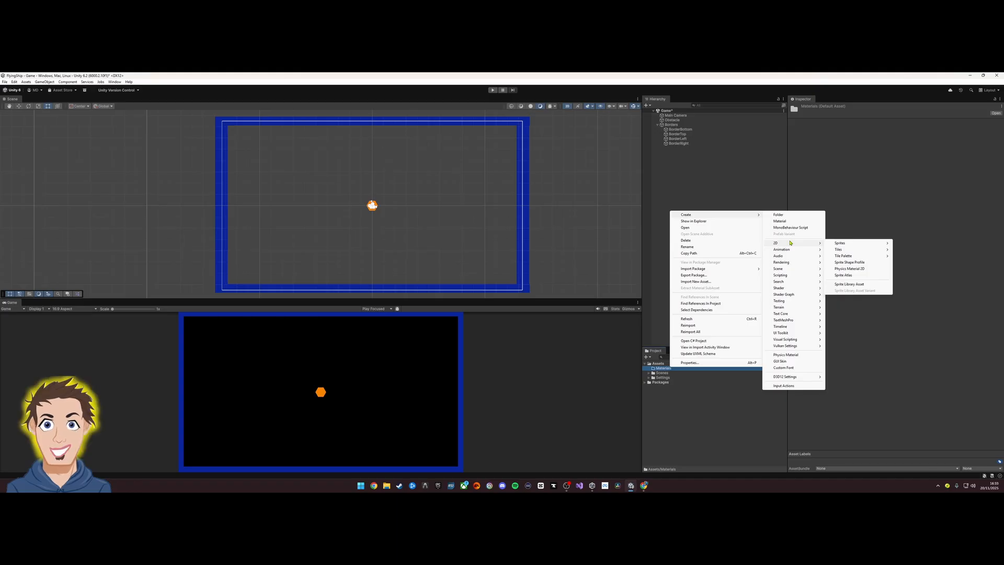
left_click(848, 269)
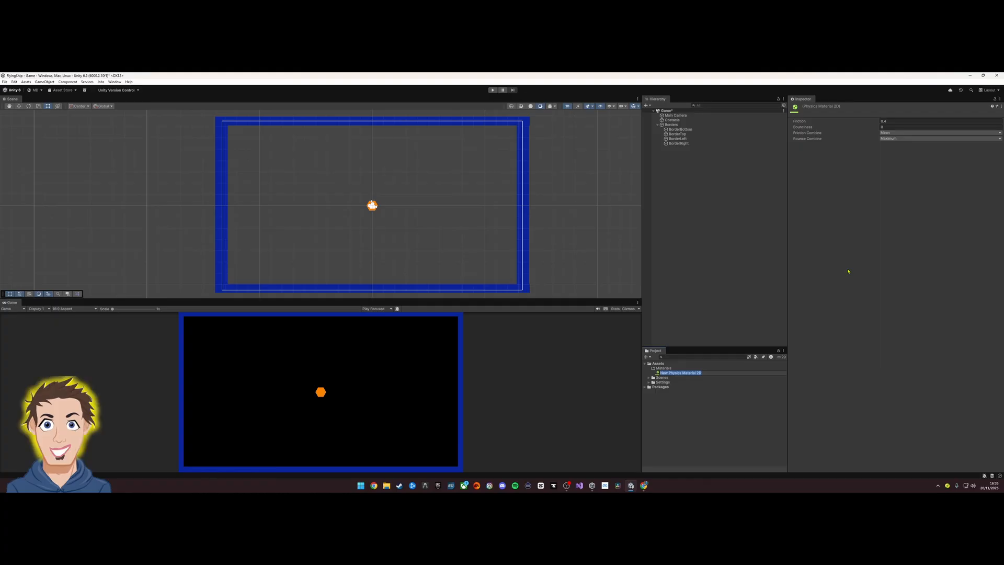
type("B")
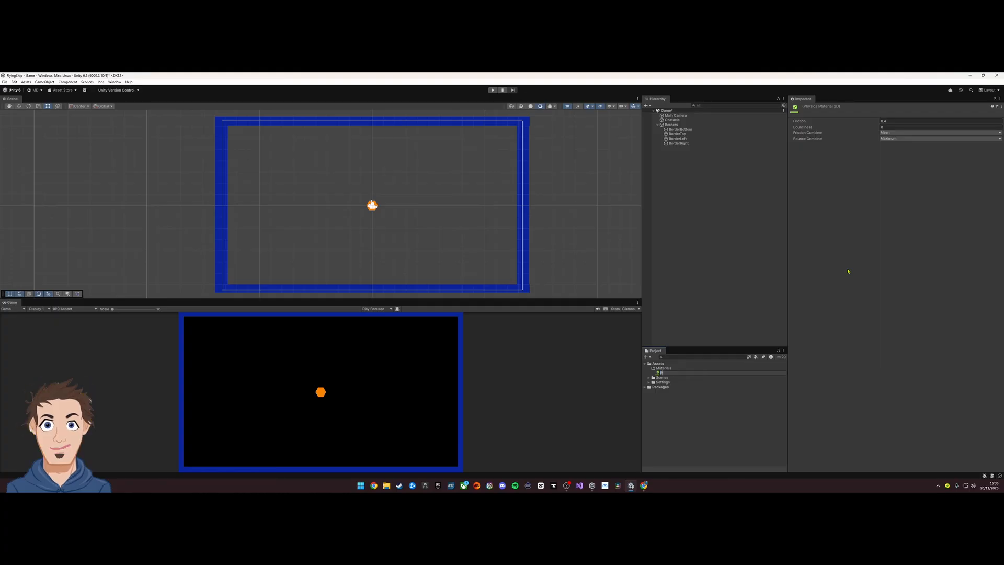
type("hysi")
type("_Bouncy")
key("Return")
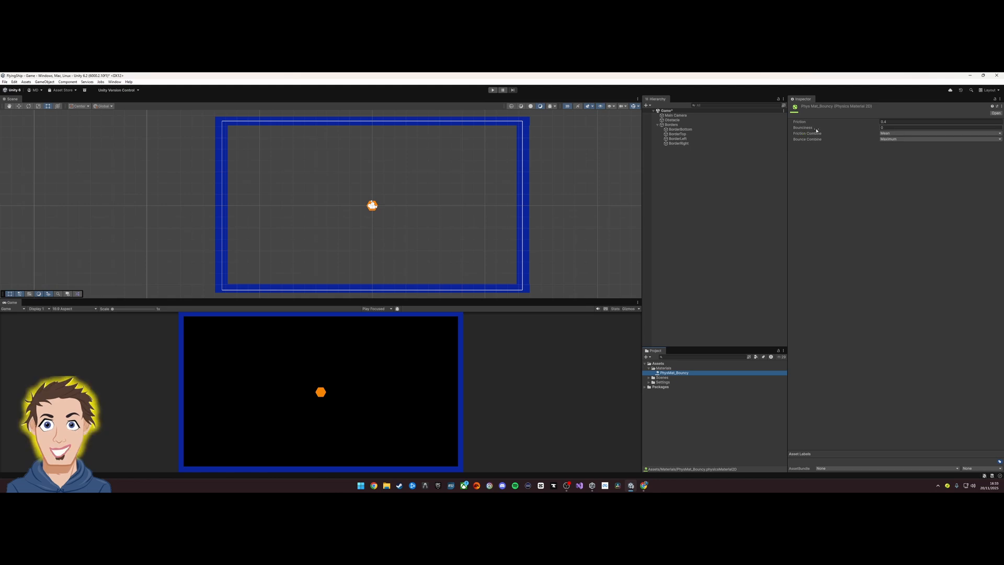
left_click(887, 126)
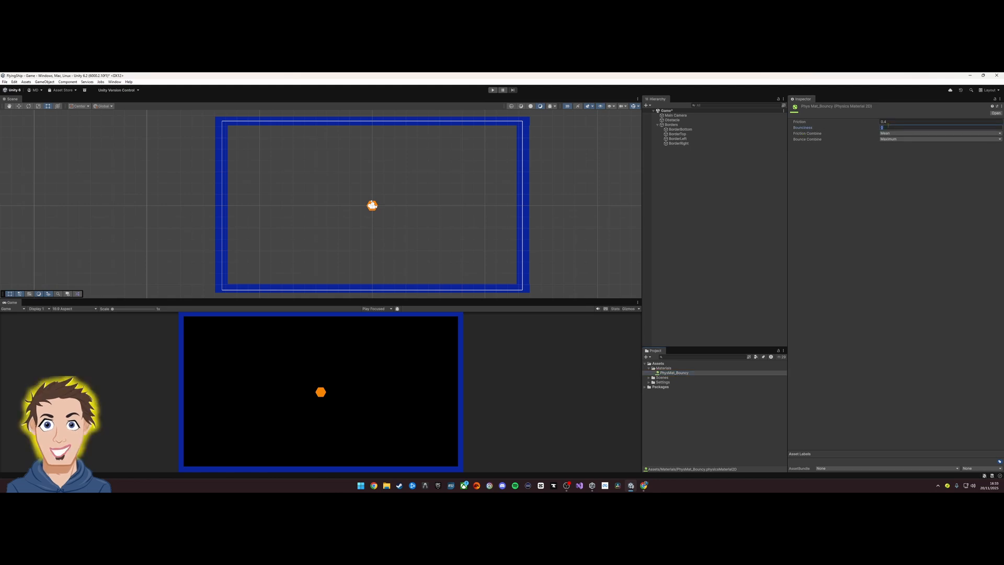
type("1")
Assign PhysMat_Bouncy as the material of the Obstacle's Polygon Collider 2D and run the scene to test the bounce.
left_click(676, 122)
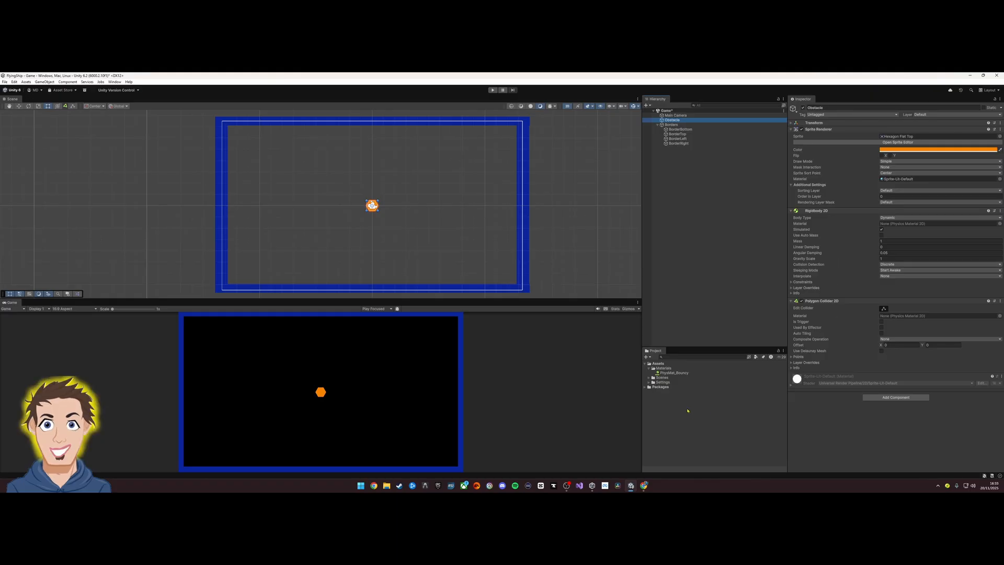
left_click(676, 373)
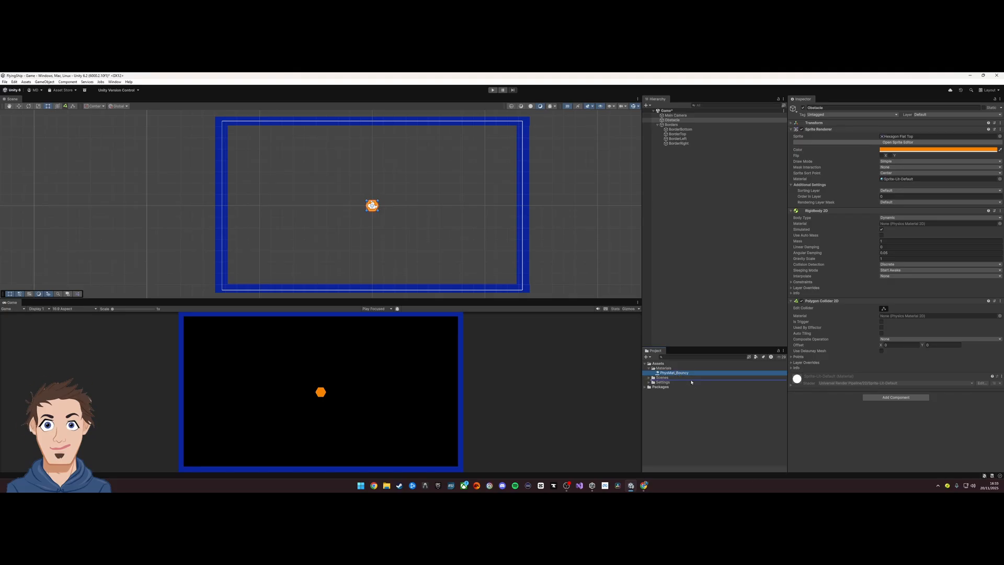
left_click_drag(691, 382, 996, 318)
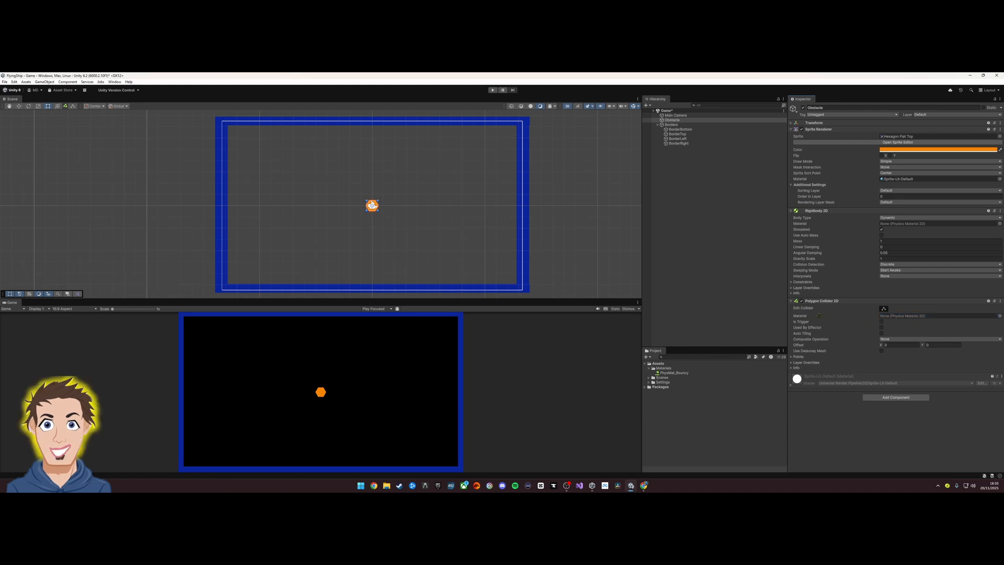
left_click_drag(819, 315, 424, 289)
left_click_drag(385, 222, 897, 318)
left_click(491, 91)
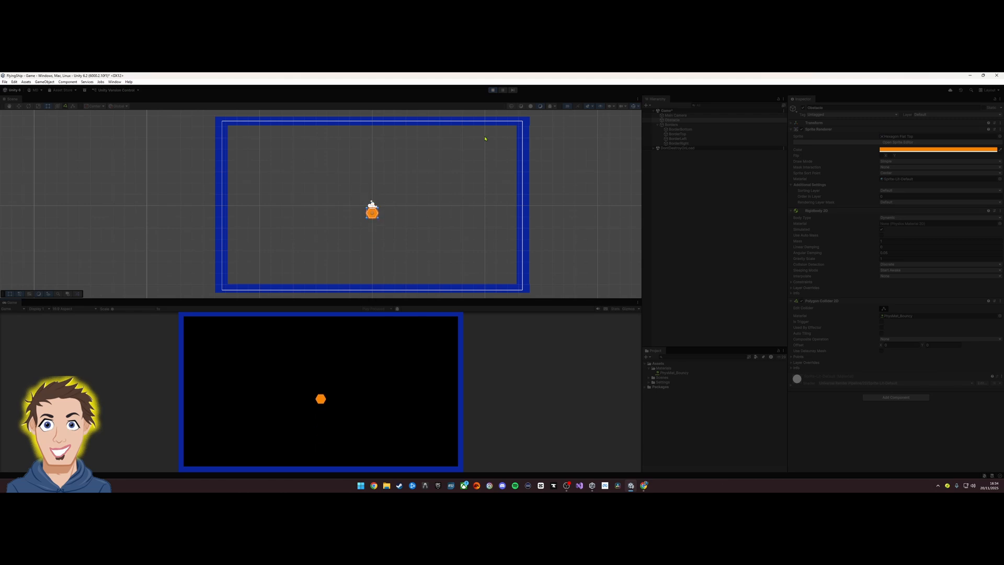
Stop the running scene, rotate the Obstacle slightly about its centre, and play-test how it bounces off the borders.
left_click(491, 91)
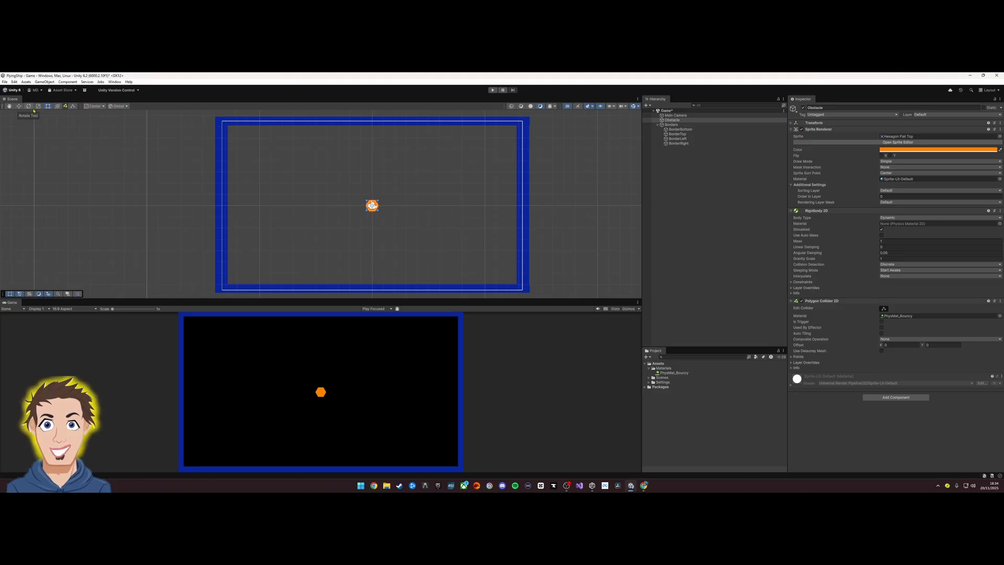
left_click(29, 107)
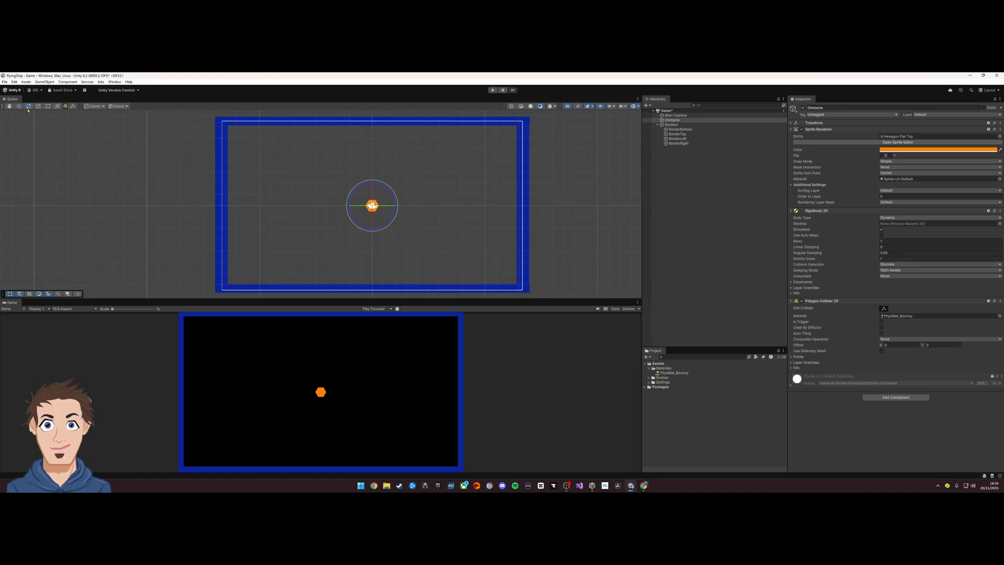
left_click_drag(393, 199, 389, 217)
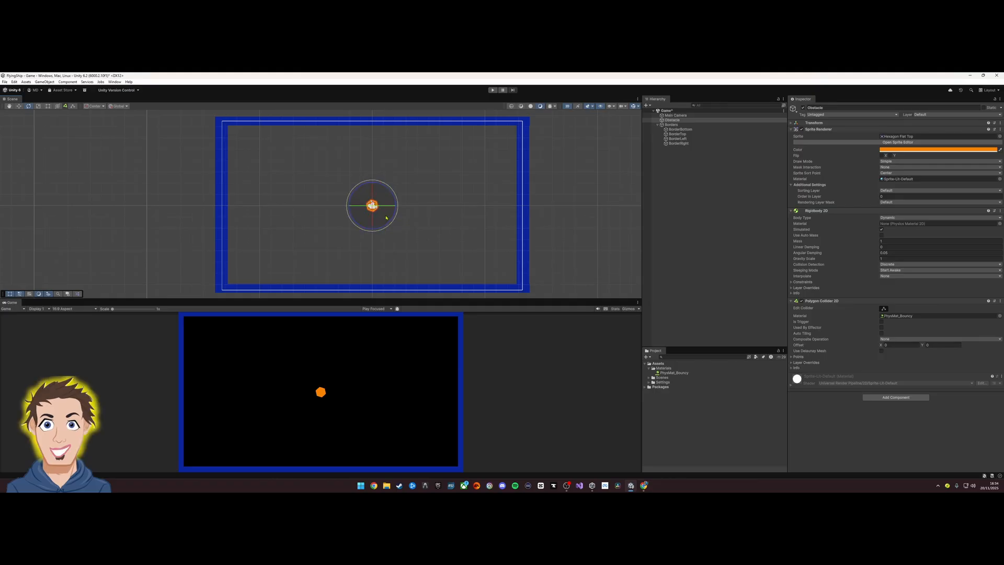
left_click(492, 90)
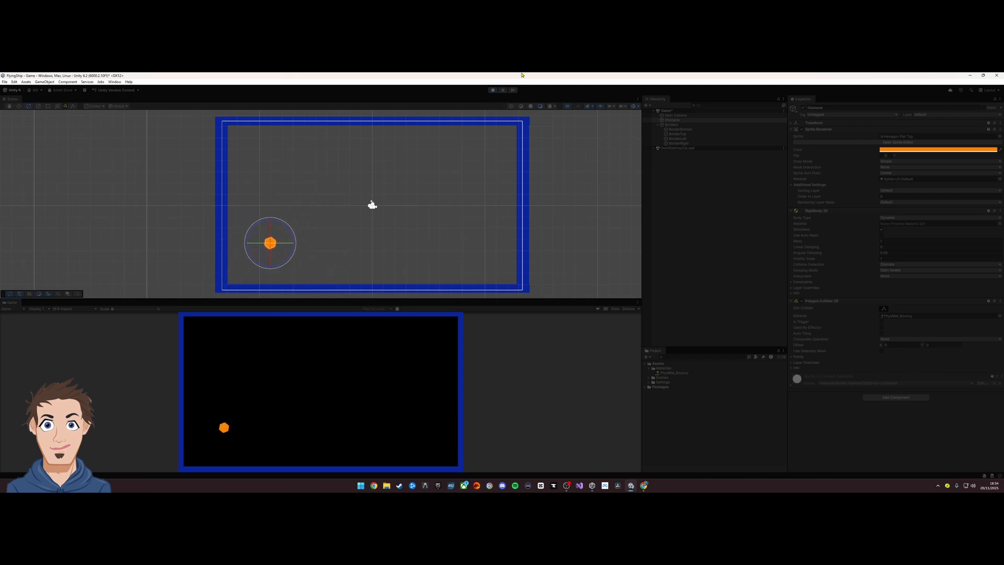
left_click(491, 91)
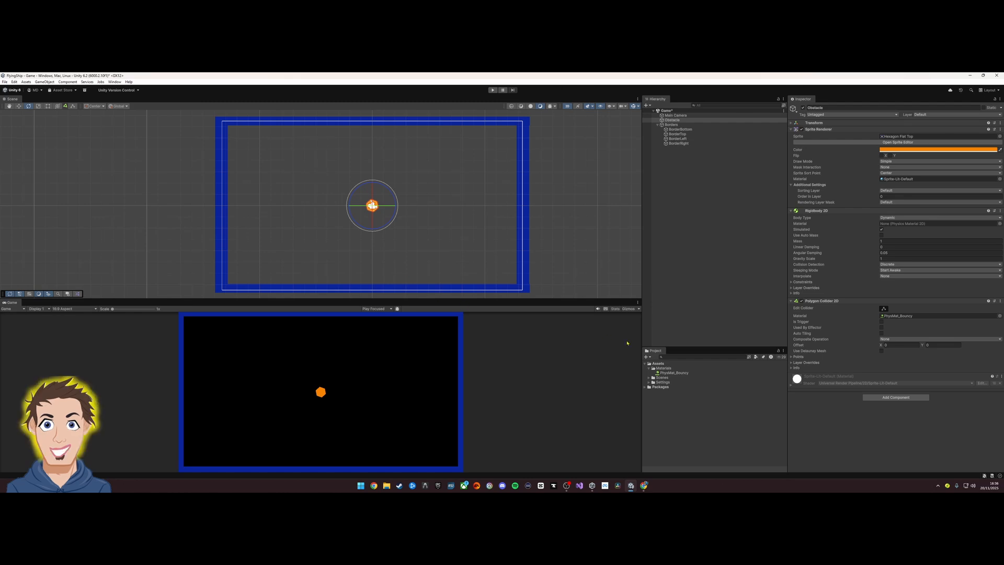
Create a folder named Prefabs inside the Assets folder.
left_click(649, 367)
left_click(658, 364)
right_click(658, 364)
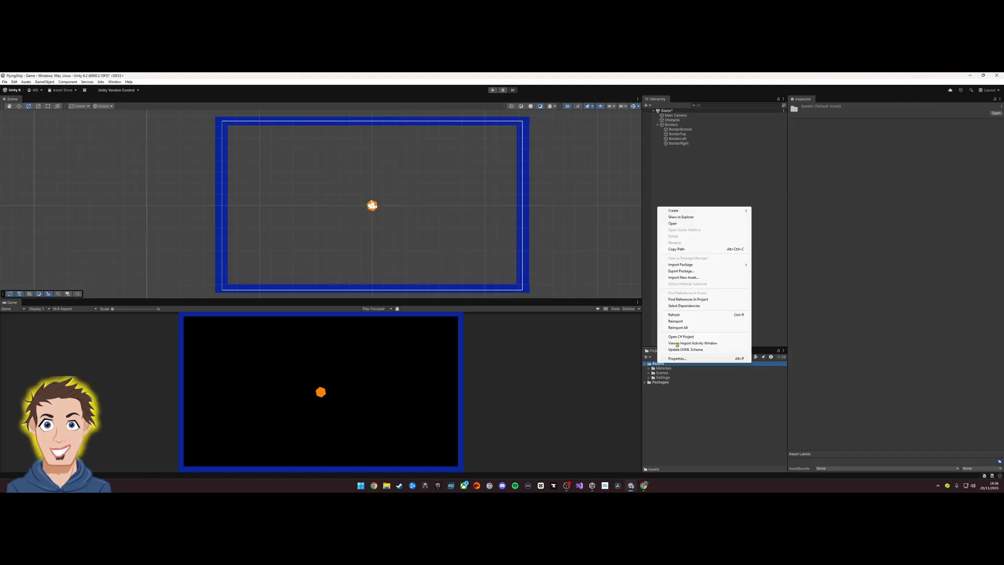
mouse_move(742, 210)
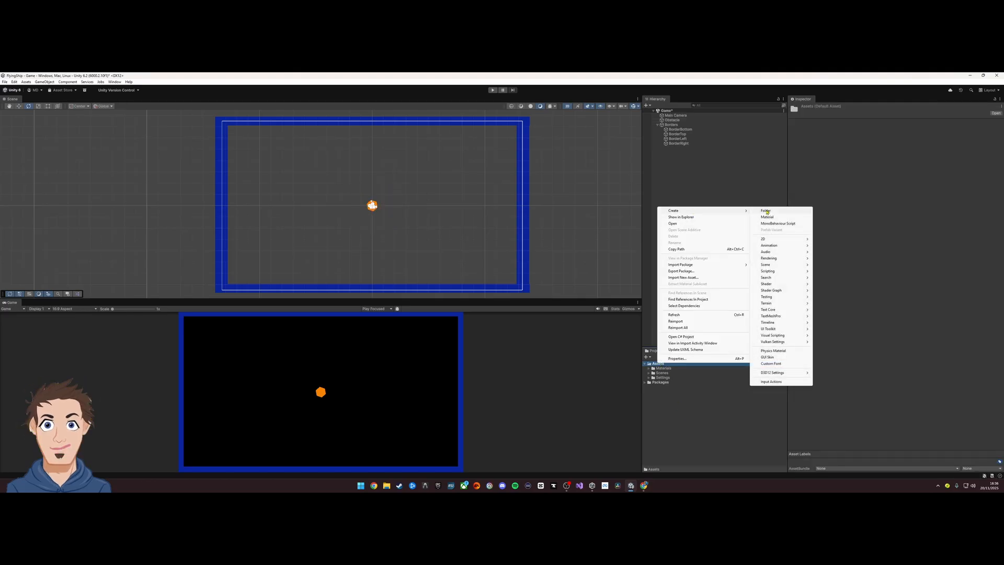
left_click(766, 210)
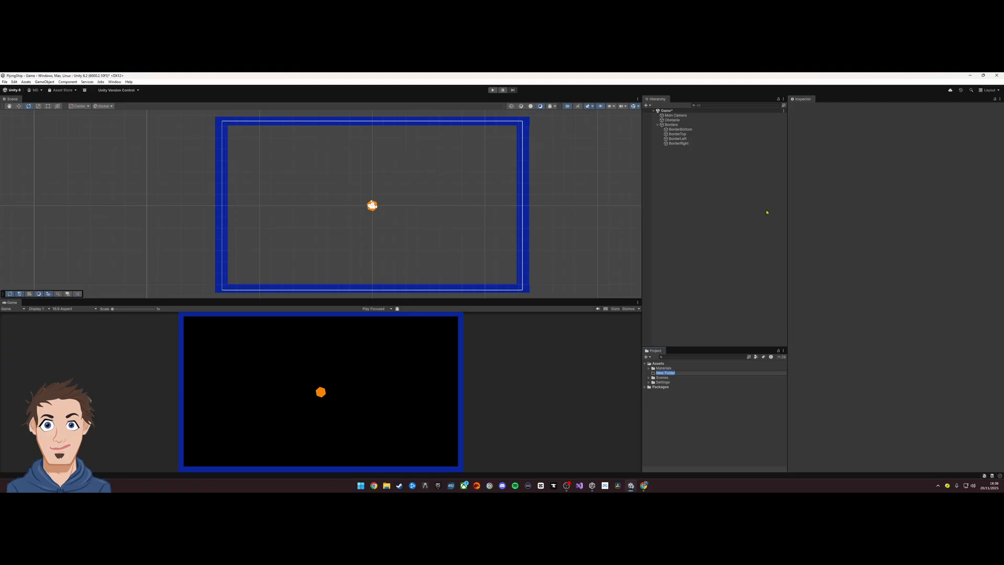
type("Prefabs")
key("Return")
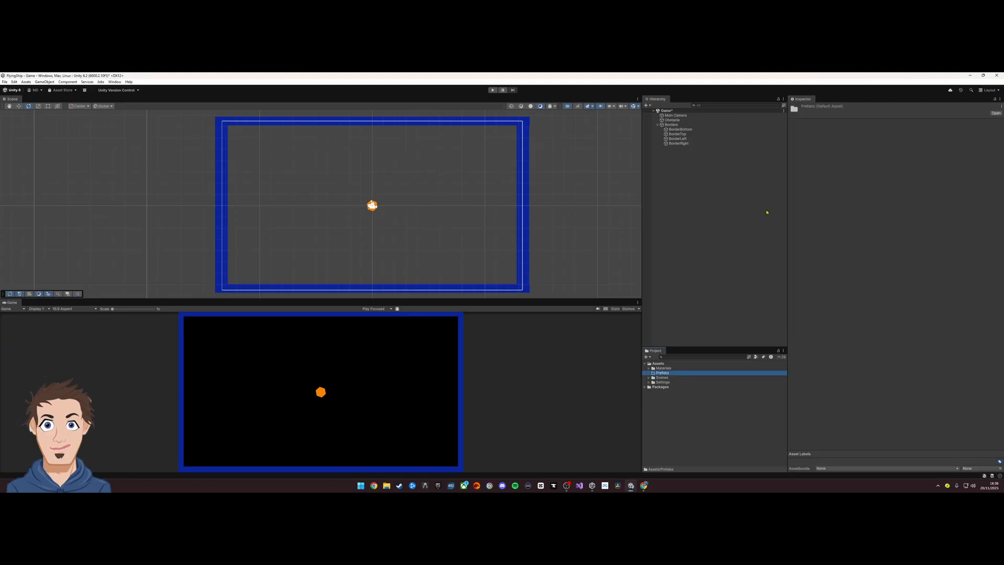
Collapse the Borders group and turn the Obstacle object into a prefab stored in the Prefabs folder.
left_click(657, 124)
left_click(672, 119)
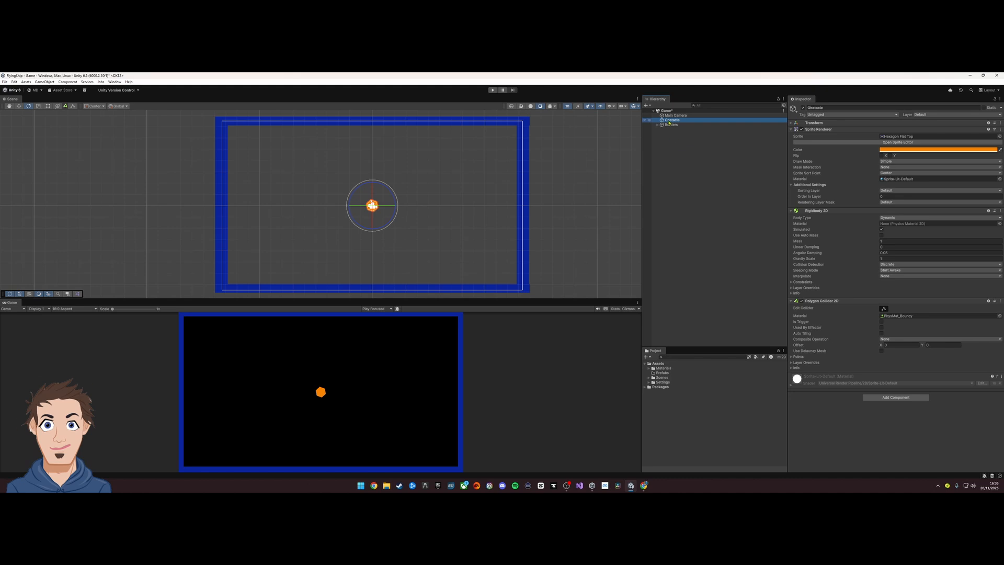
left_click_drag(669, 122, 664, 374)
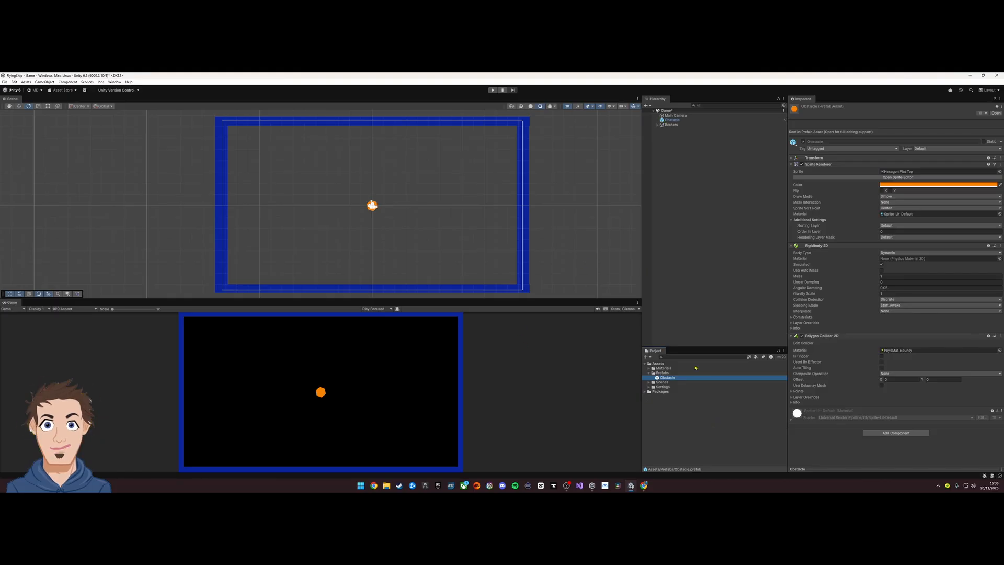
Place three more instances of the Obstacle prefab at scattered positions inside the borders and play-test their collisions.
left_click_drag(667, 376, 382, 169)
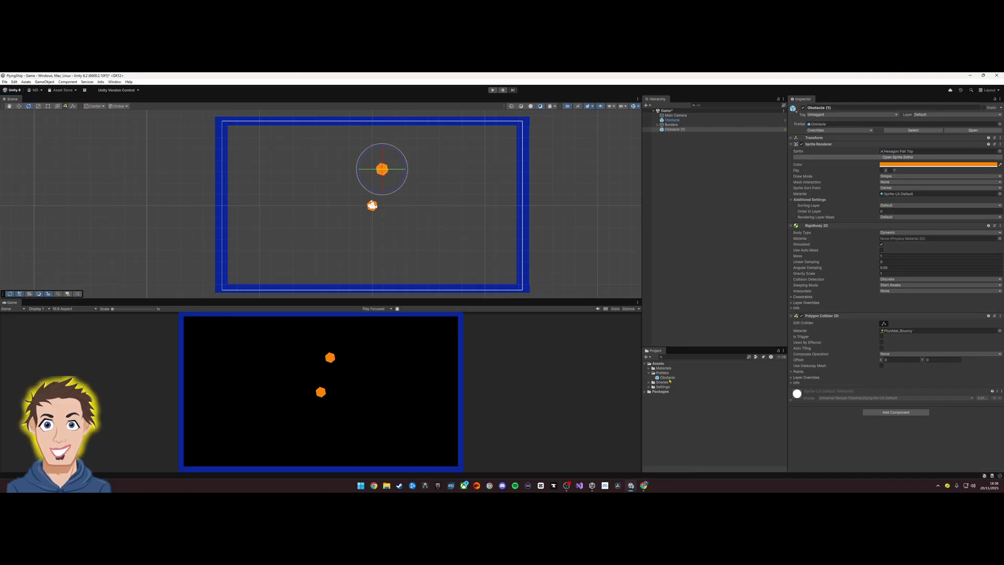
left_click_drag(667, 377, 291, 158)
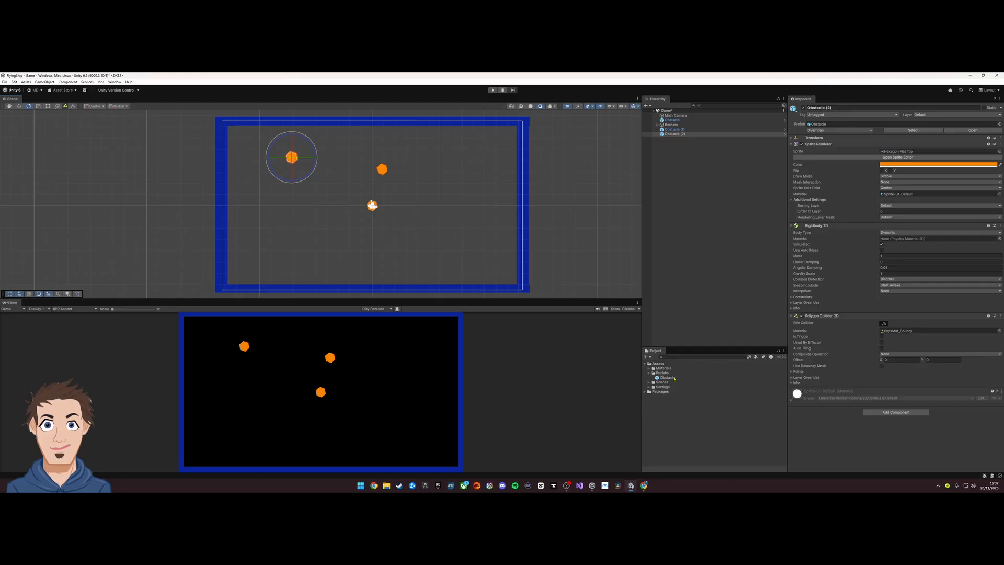
left_click_drag(667, 377, 473, 215)
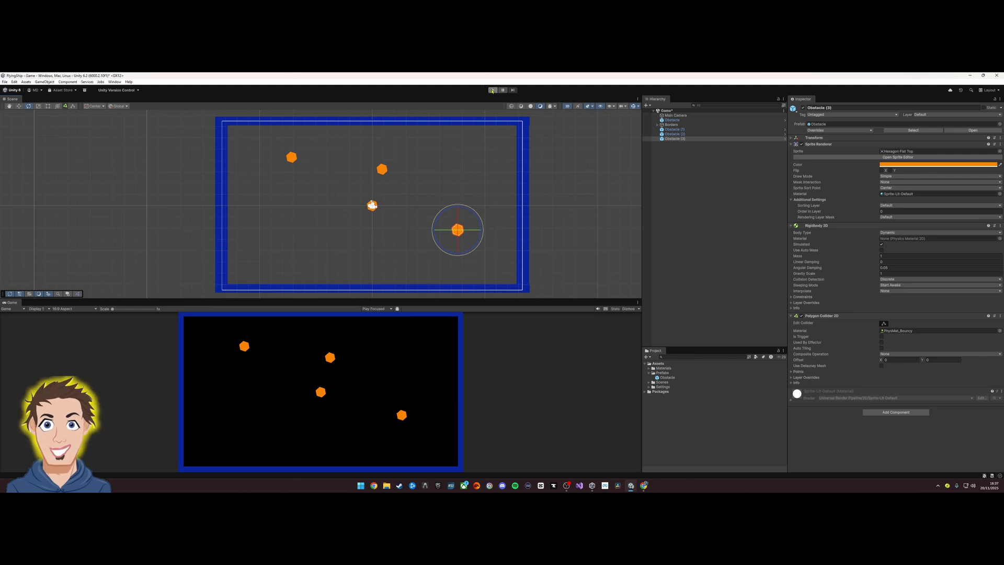
left_click(491, 90)
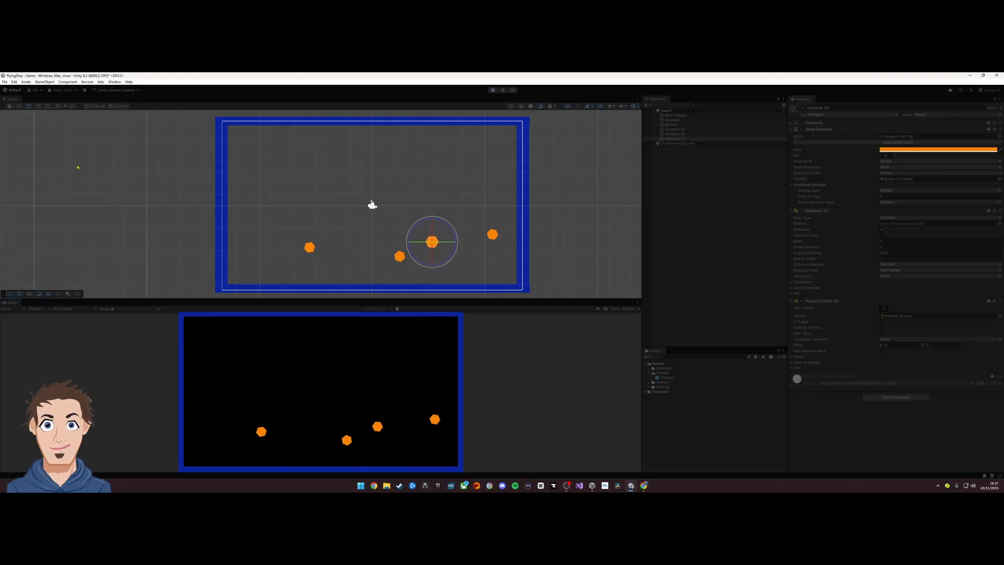
left_click(492, 90)
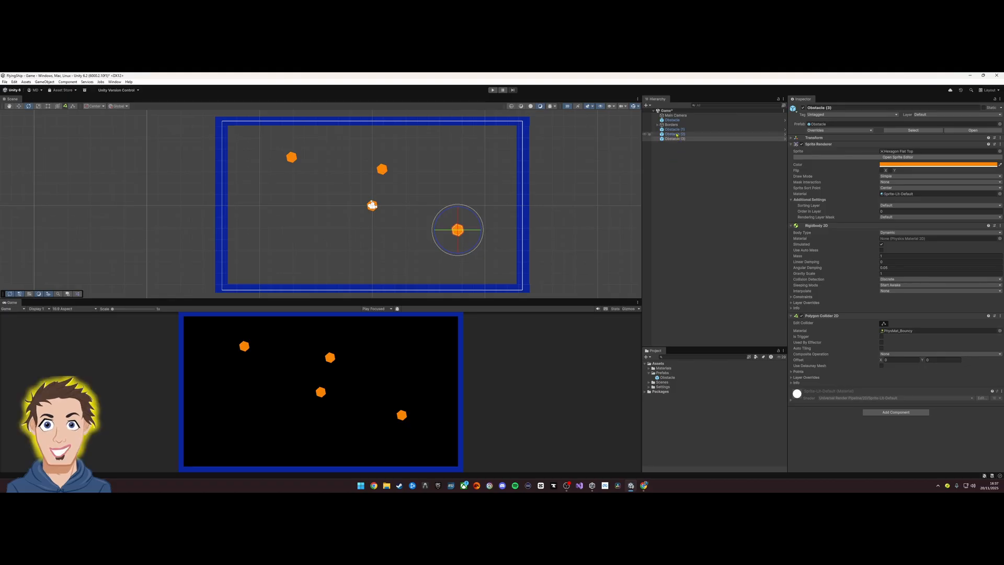
Group all four obstacles under a new empty parent named Obstacles, collapse it, and run the scene.
left_click(676, 134, "ctrl")
left_click(673, 120, "ctrl")
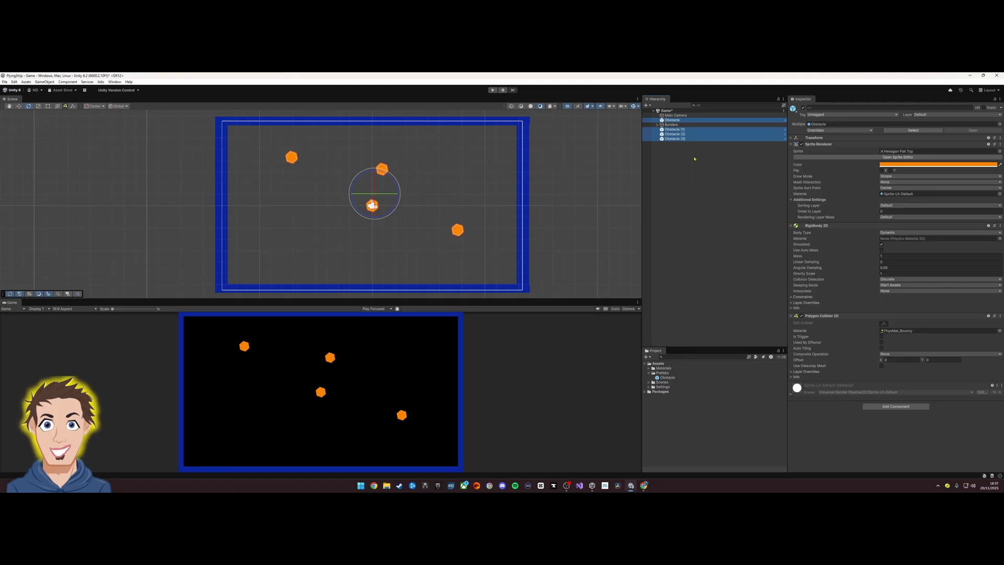
right_click(673, 138)
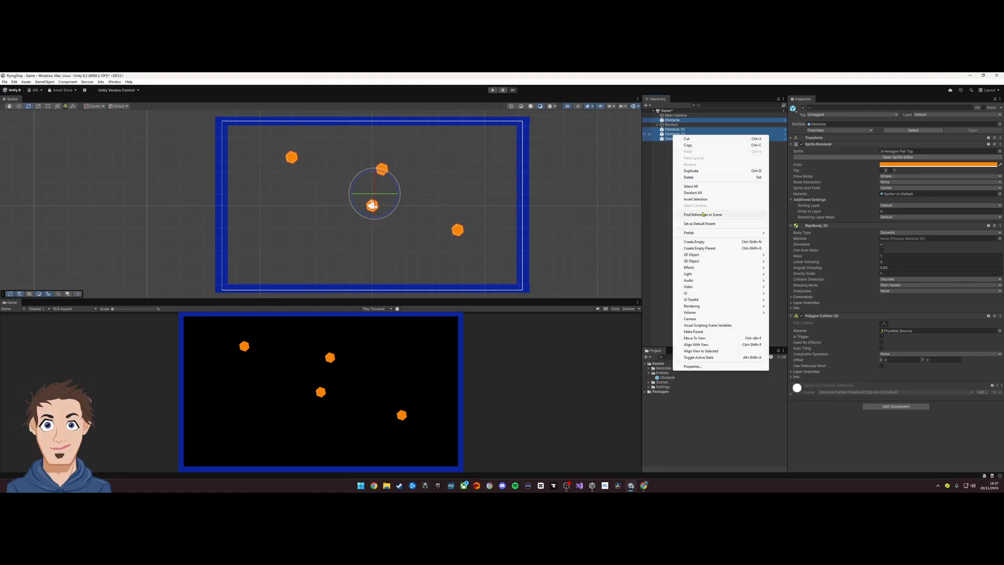
left_click(702, 249)
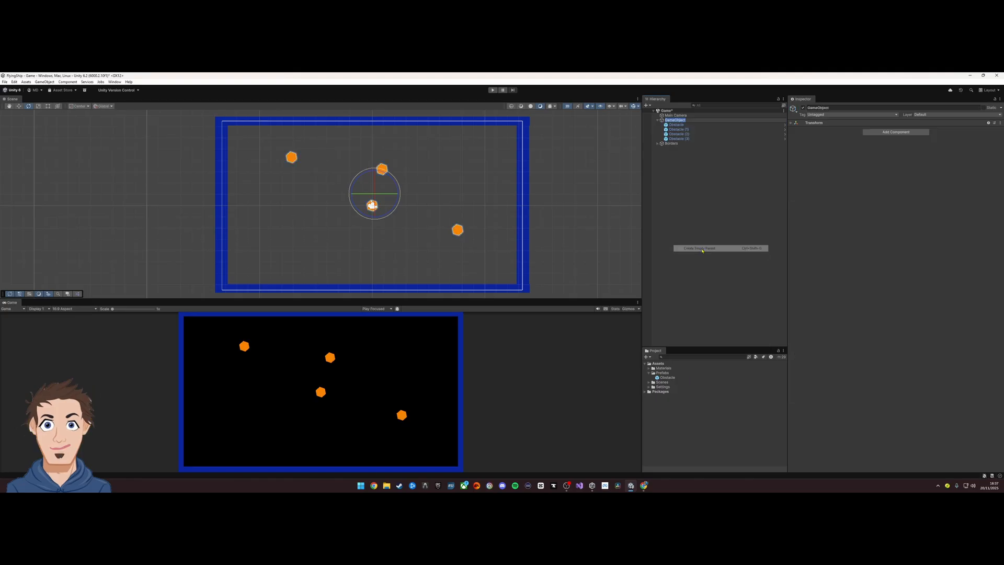
type("O")
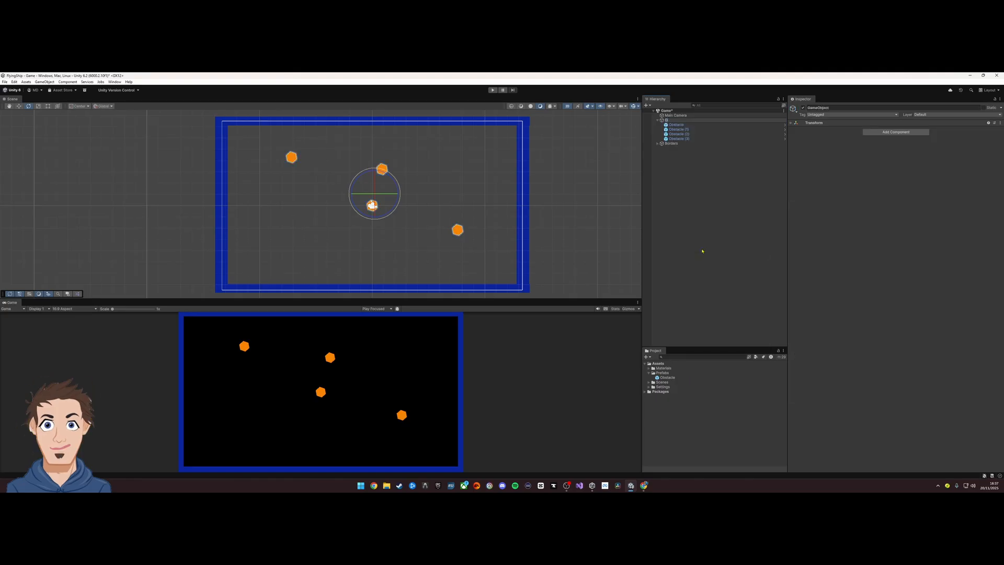
type("bstacles")
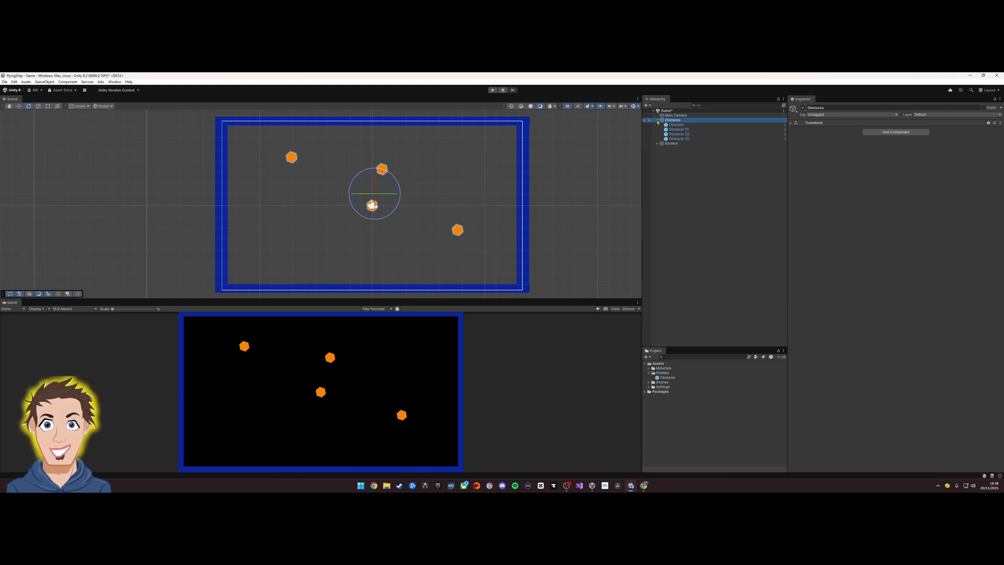
left_click(657, 120)
left_click(491, 90)
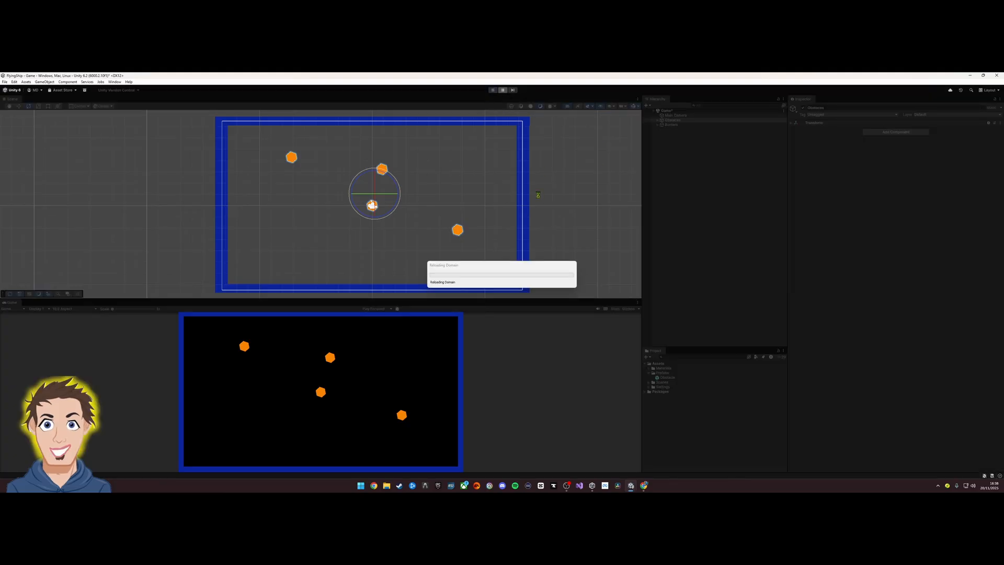